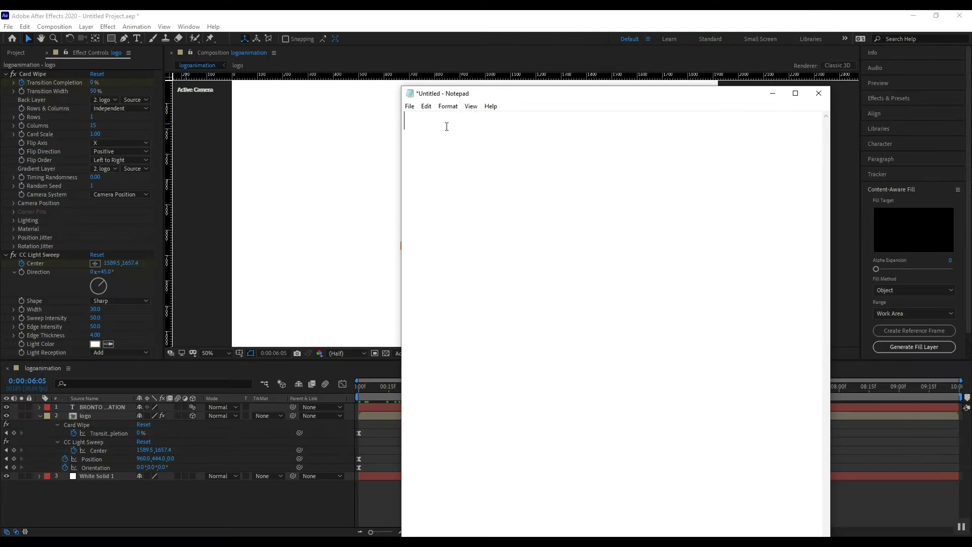
Step: Write "Hello everyone" in the note, followed by a line introducing the presenter by full name
text(llo everyone )
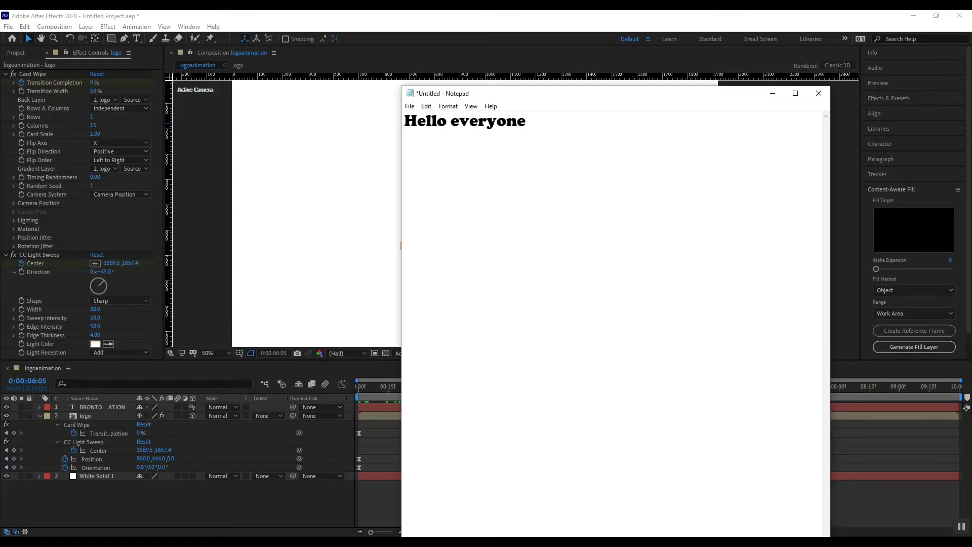
text(I am Hadi Mohammadi)
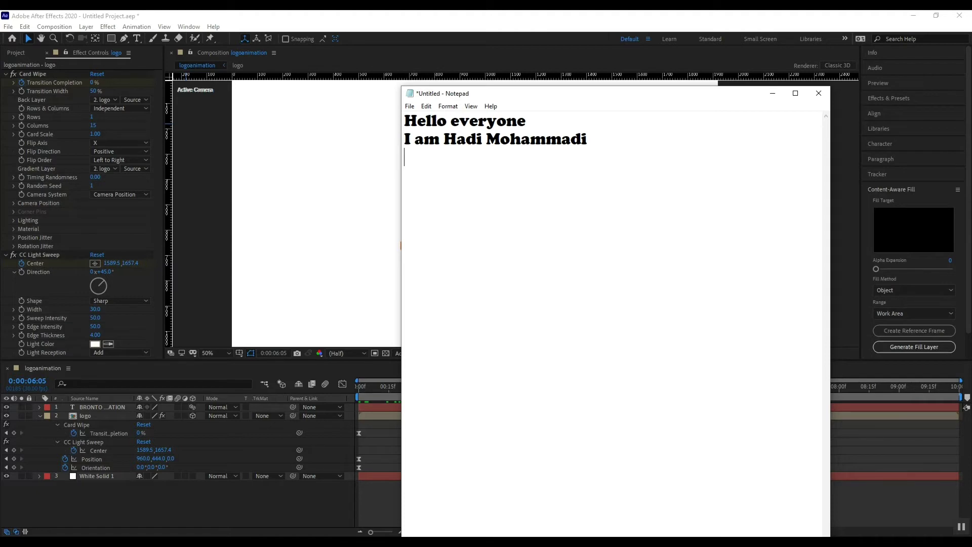
Step: Add "today i will tell you how you can export your video animation by using after effect", with a line break before "video"
text(today i)
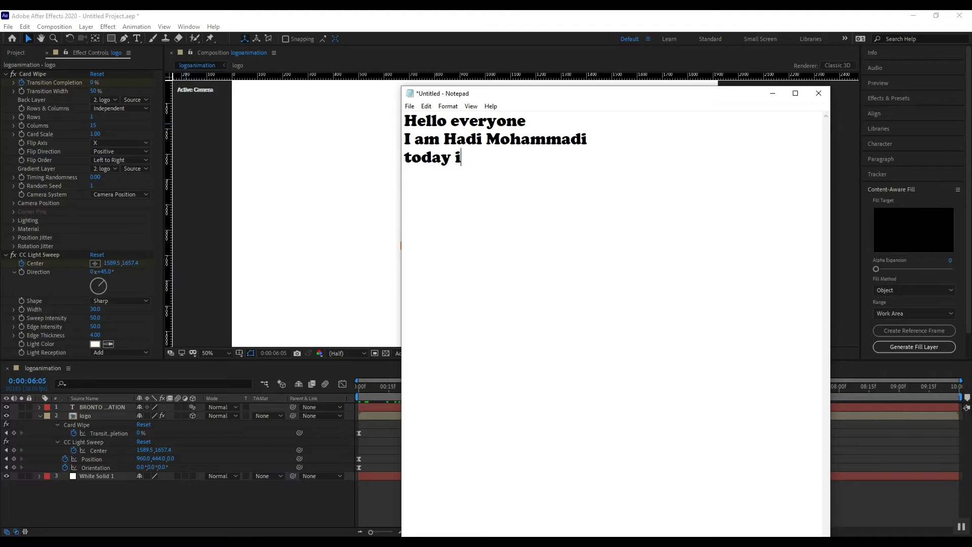
text( will tell )
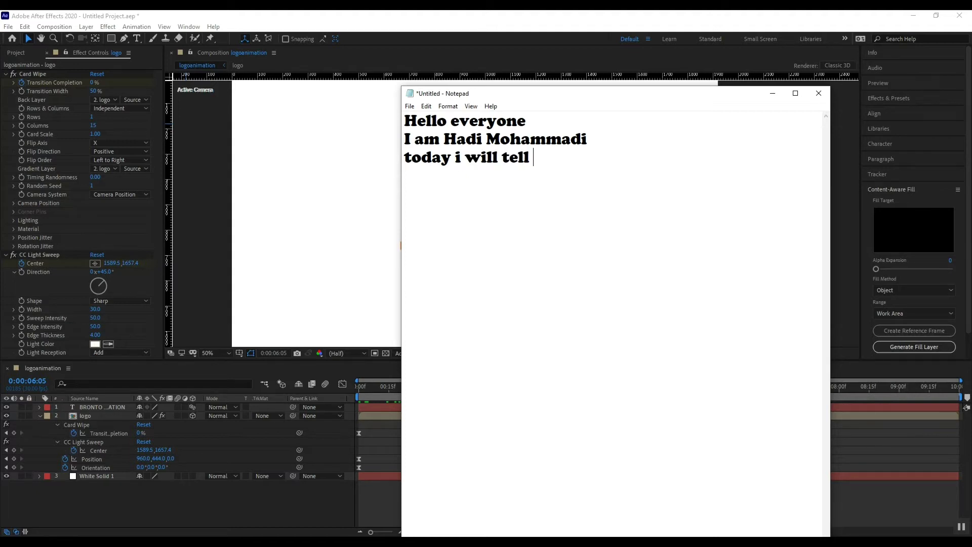
text(you how )
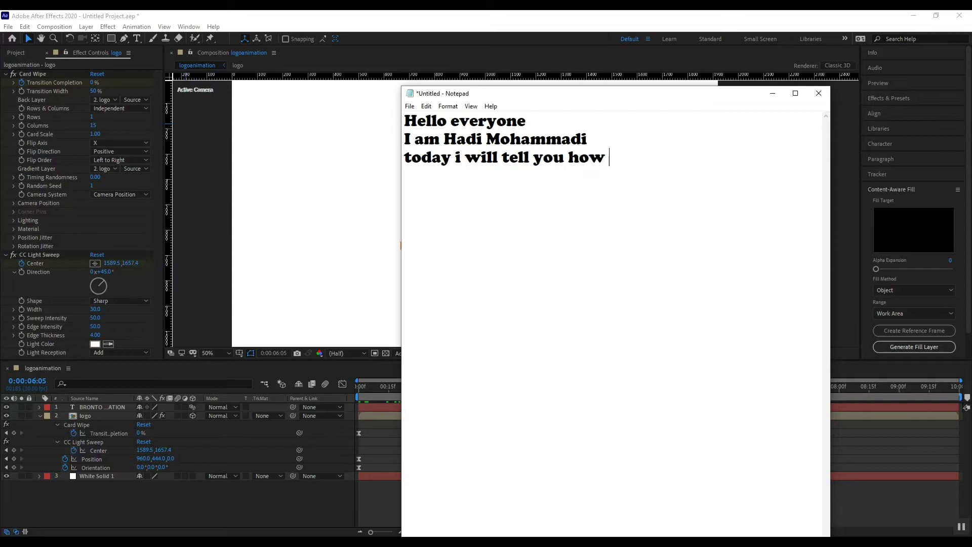
text(you can )
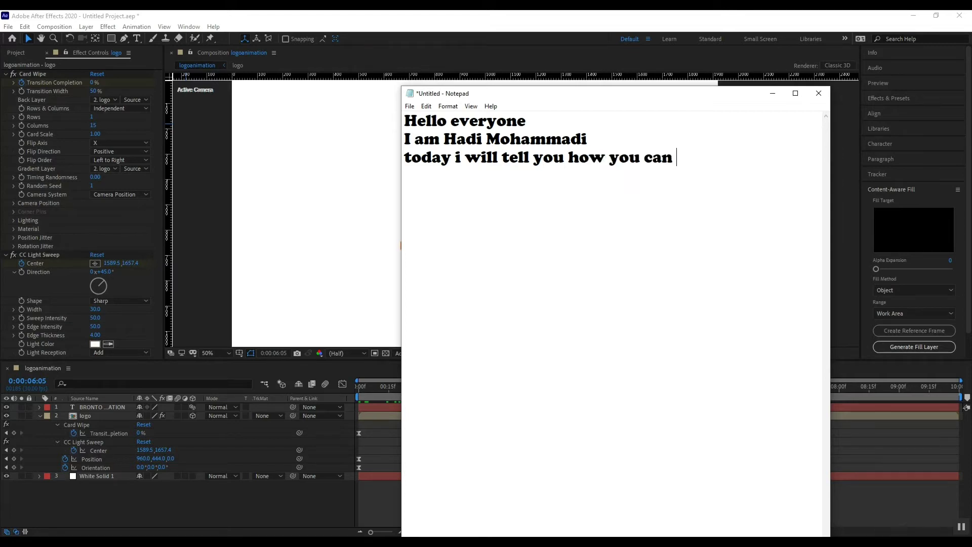
text(export)
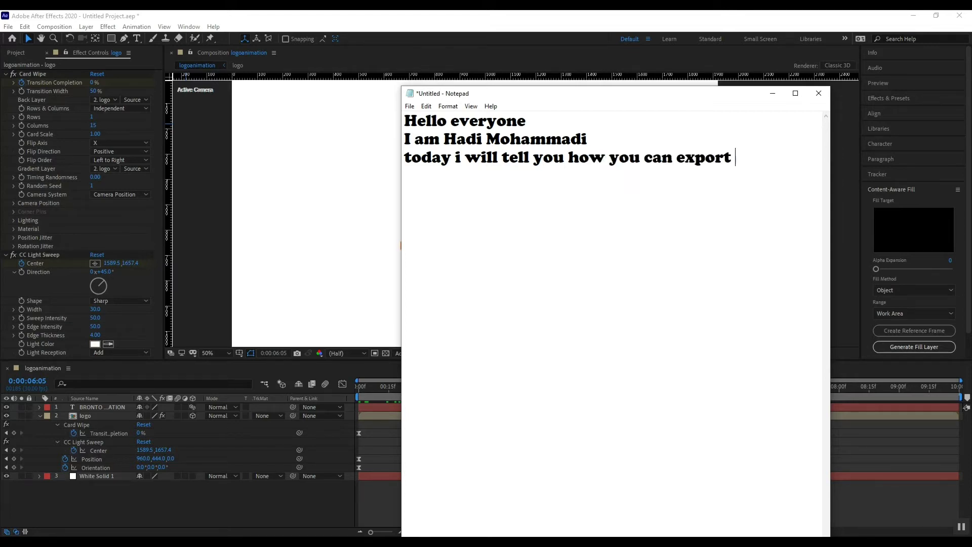
text( your vide)
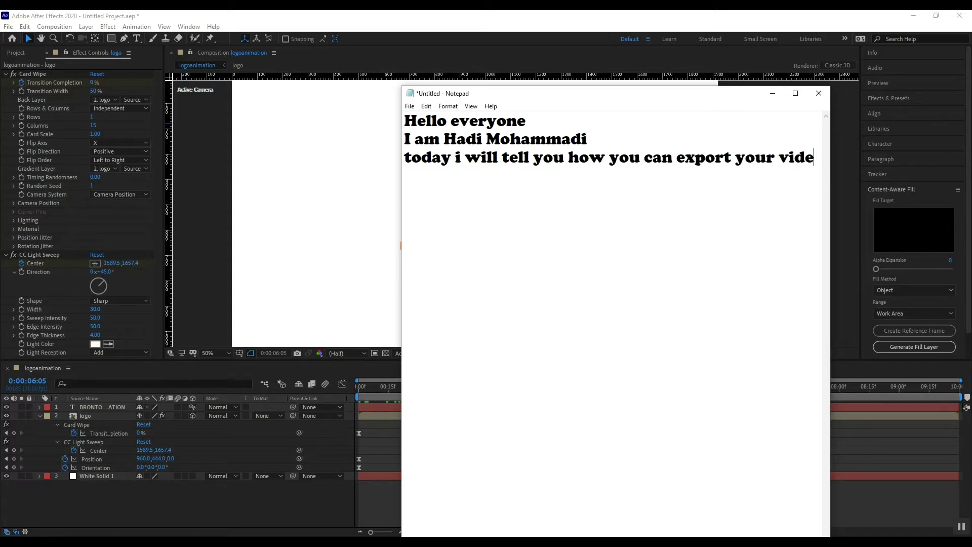
text(o animation )
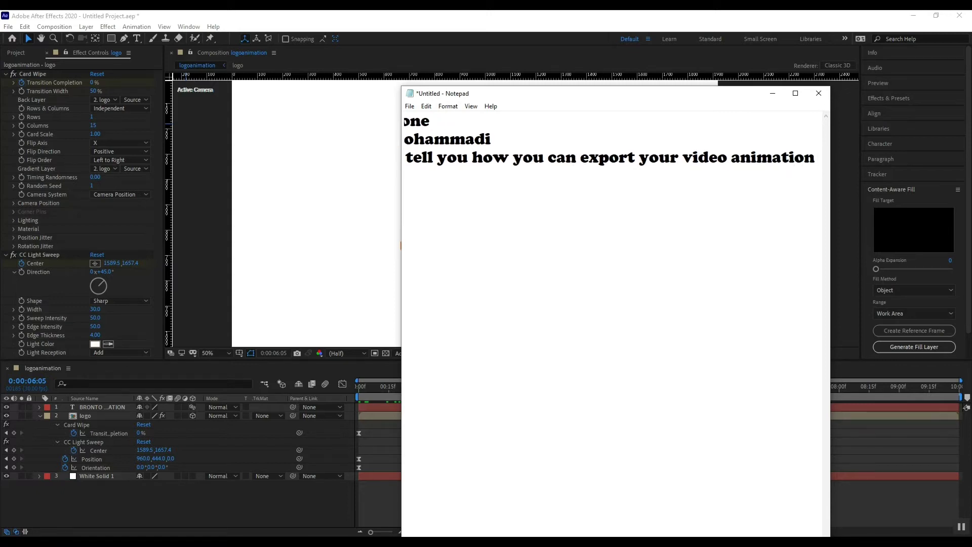
text(by u)
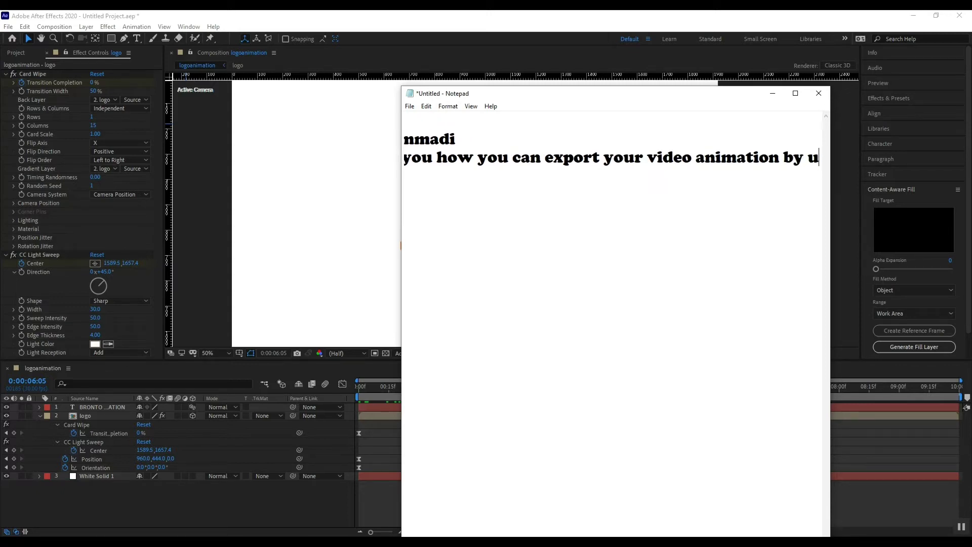
text(sing af)
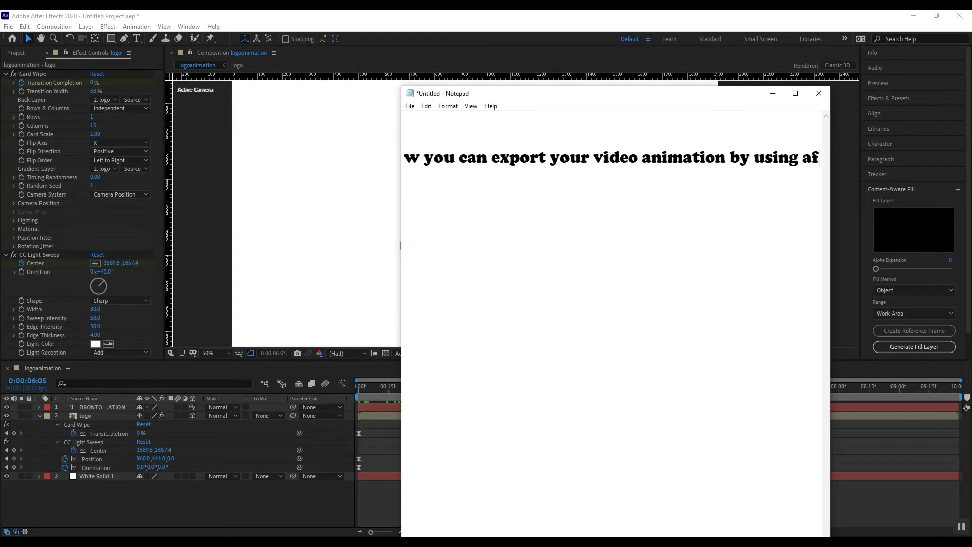
text(ter effect)
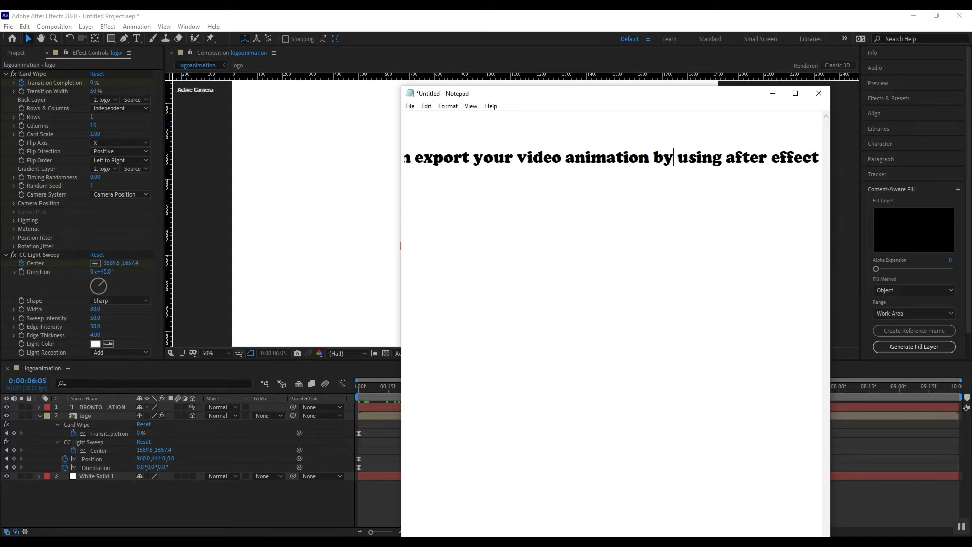
key(Return)
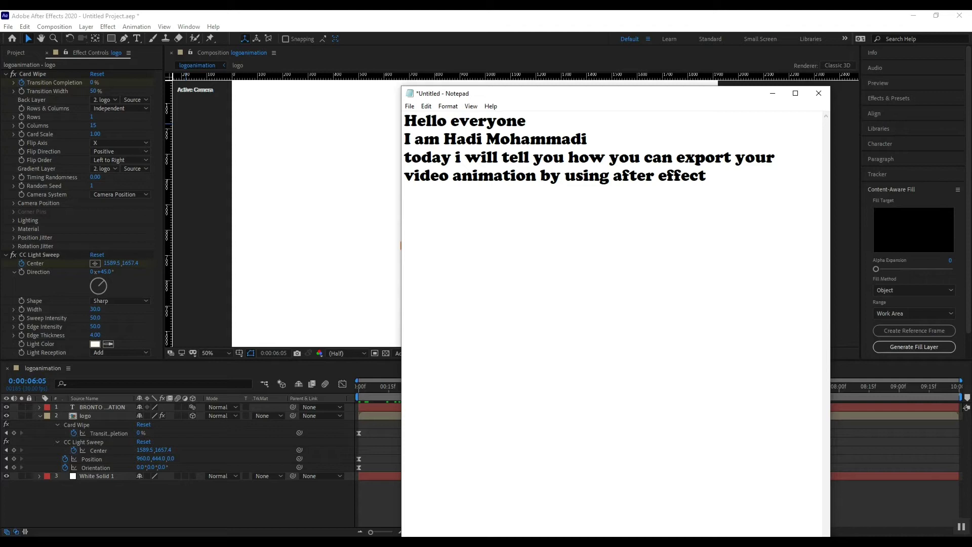
Step: After a blank line, add the sentence "i have already made my video and i want to save it as mp4"
text(i have al)
text(ra)
text(ady)
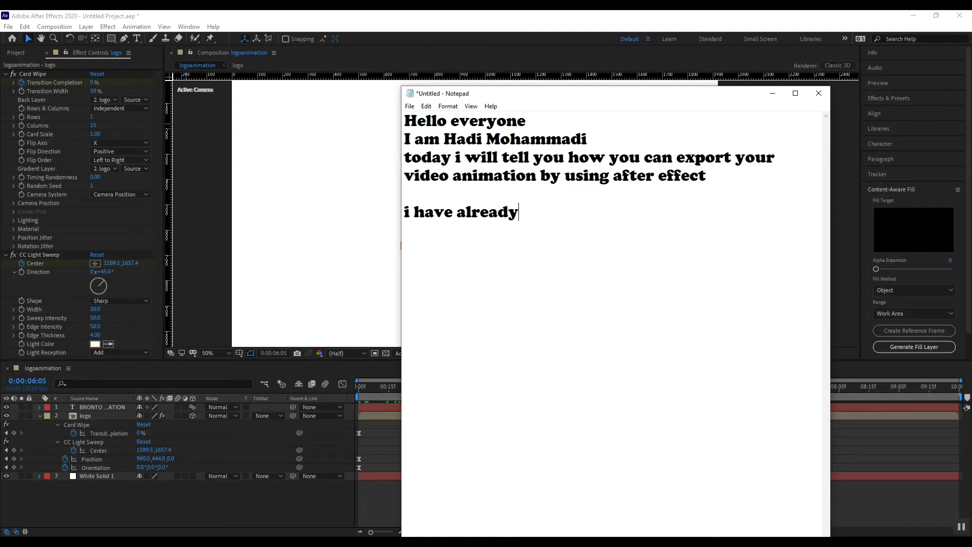
text( made my)
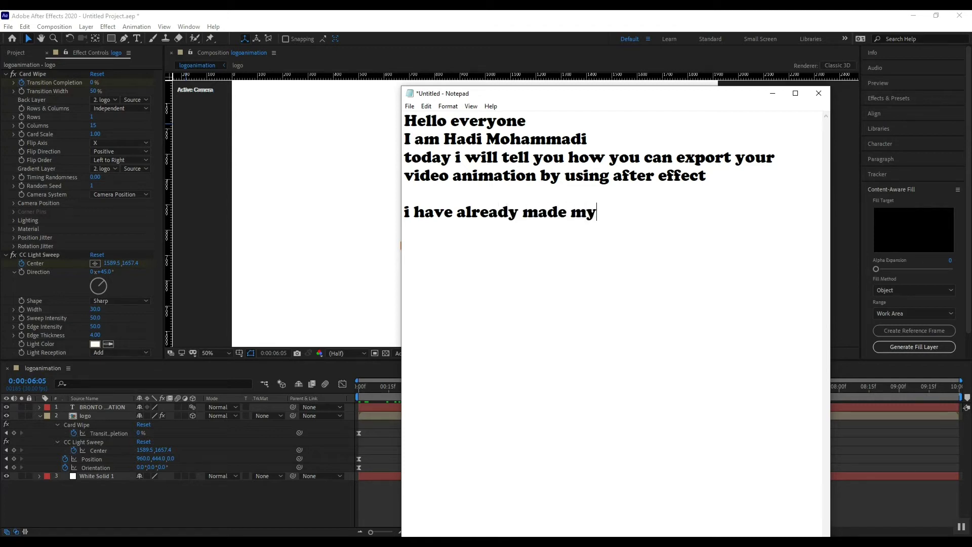
text( video an d)
key(BackSpace)
text(d)
key(BackSpace)
key(BackSpace)
key(BackSpace)
text(d i want )
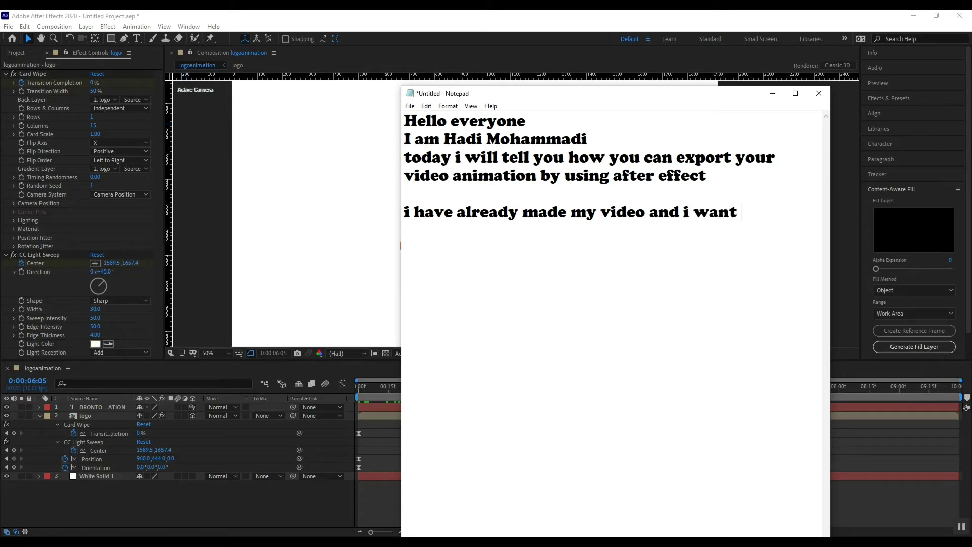
text(to save it as mp4)
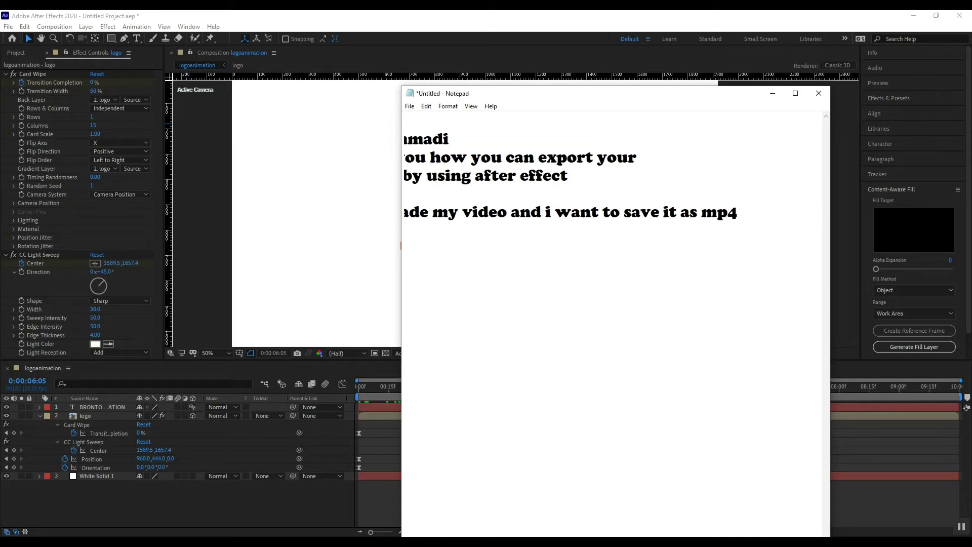
Step: Leave a blank line and end the note with "so lets start"
key(Return)
key(Return)
text(so lets start)
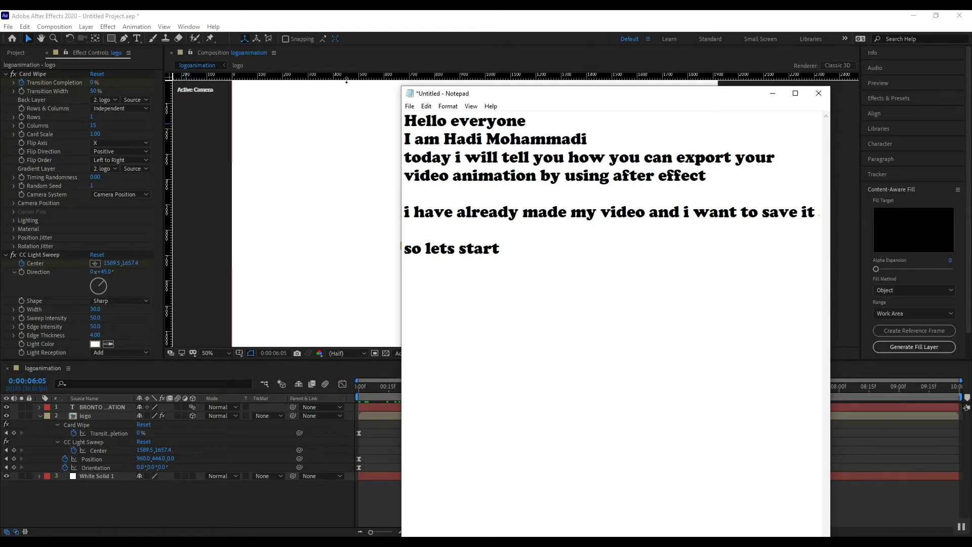
Step: Switch to After Effects, move the playhead to 0:00:06:07 and add the logoanimation composition to the Adobe Media Encoder queue
click(377, 22)
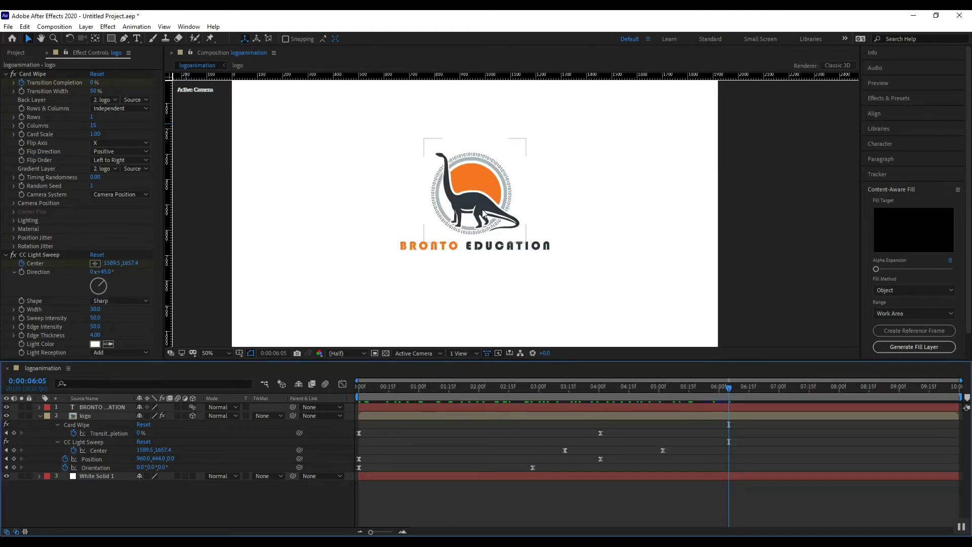
drag(728, 387, 734, 434)
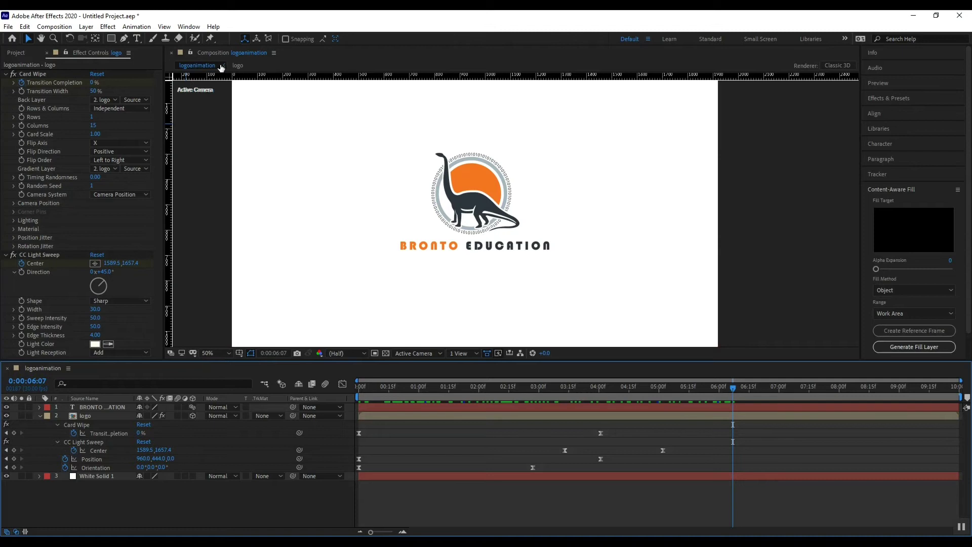
click(55, 27)
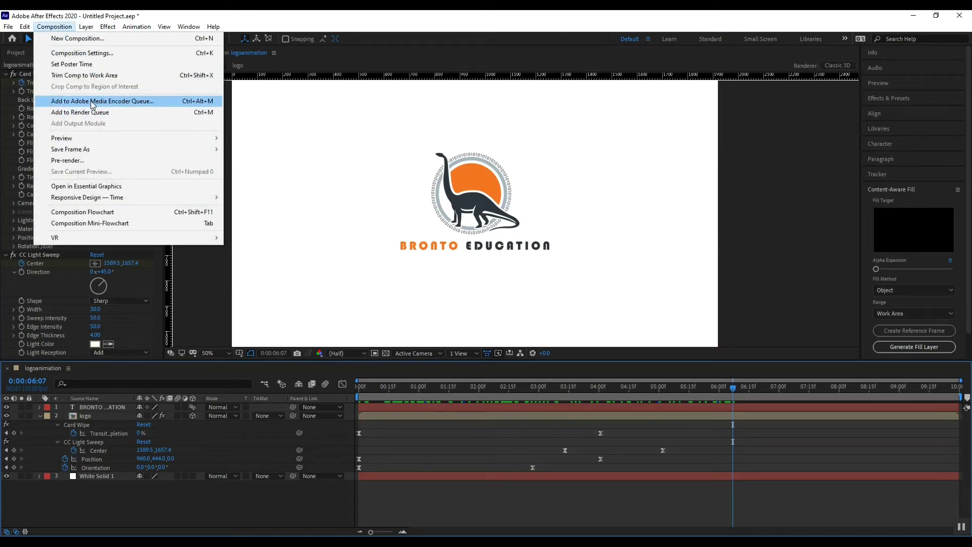
click(202, 104)
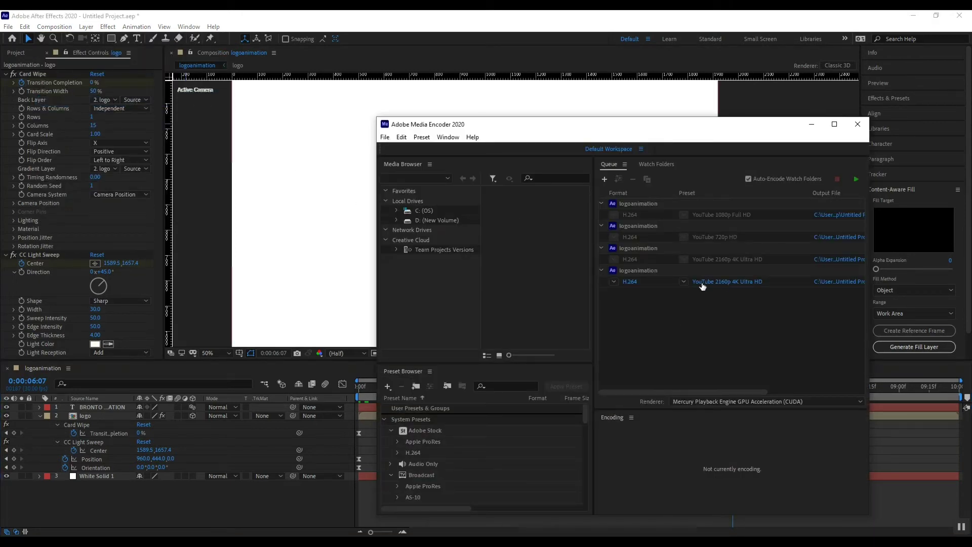
Step: Keep H.264 as the newest queue item's format, set its preset to YouTube 1080p Full HD, and start encoding the queue
click(614, 282)
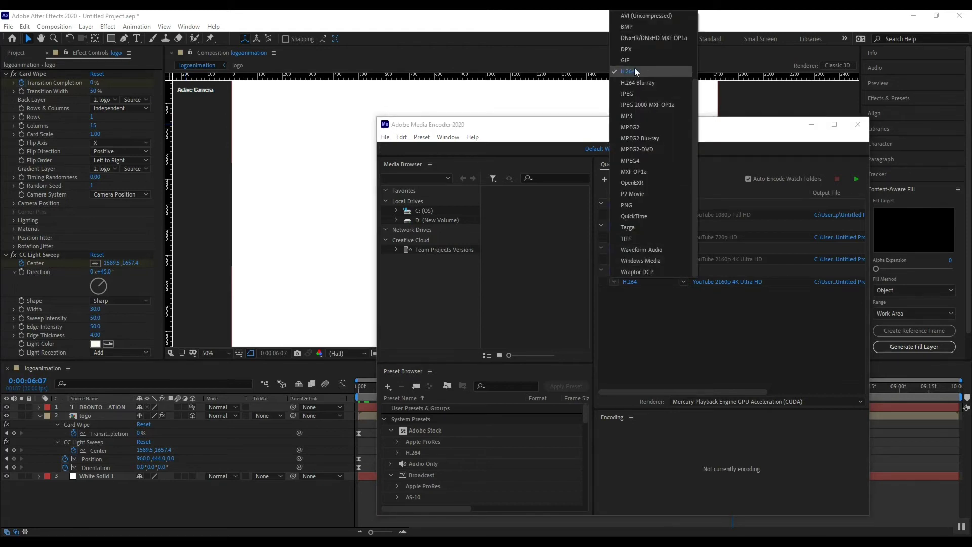
click(675, 303)
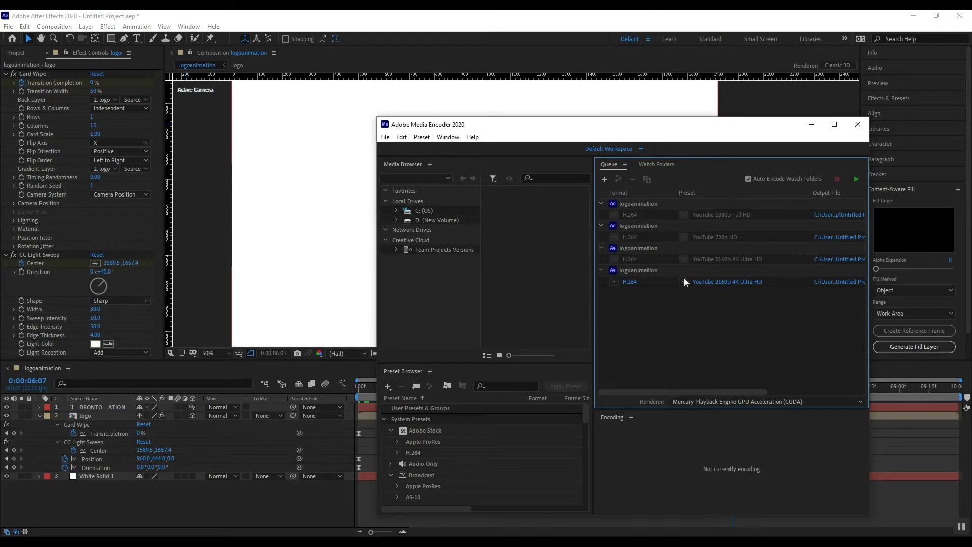
click(684, 281)
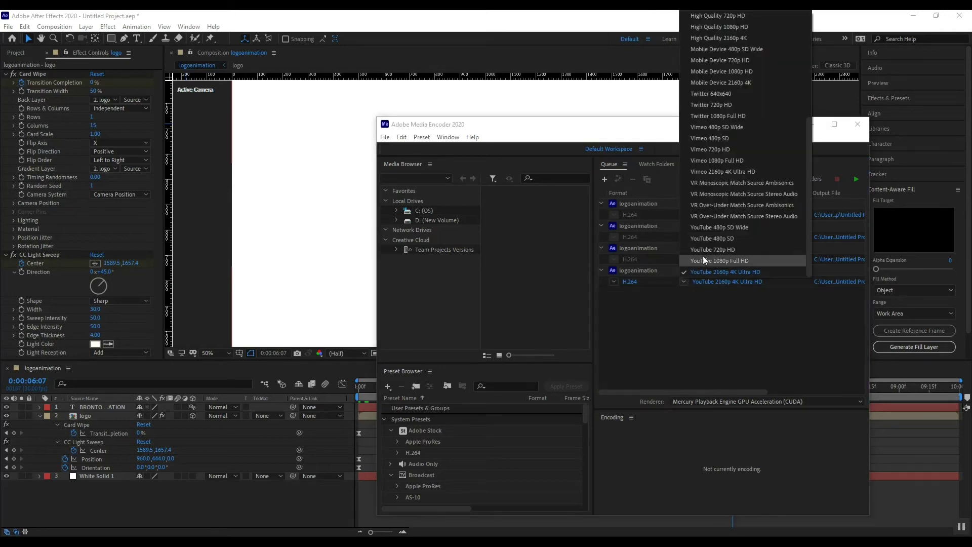
scroll(725, 65, up, 5)
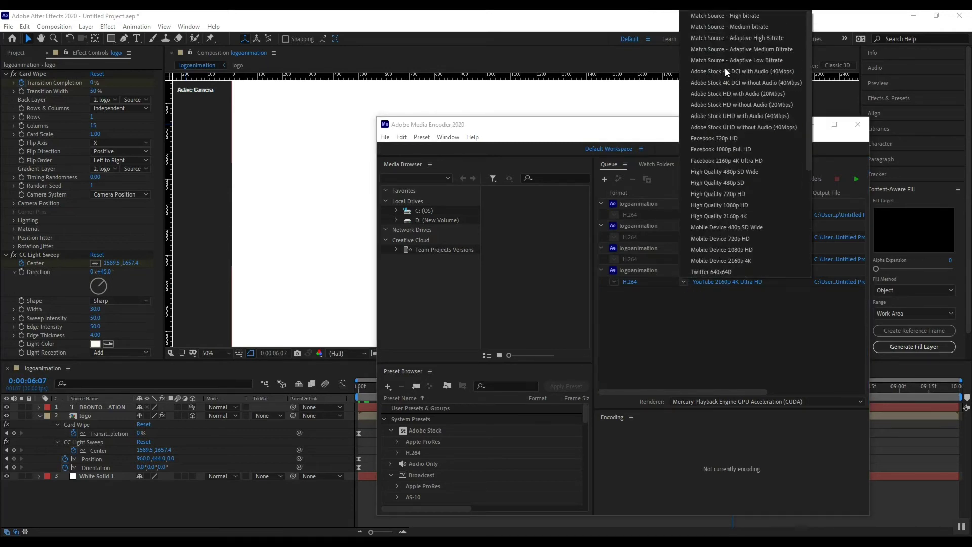
scroll(720, 204, down, 5)
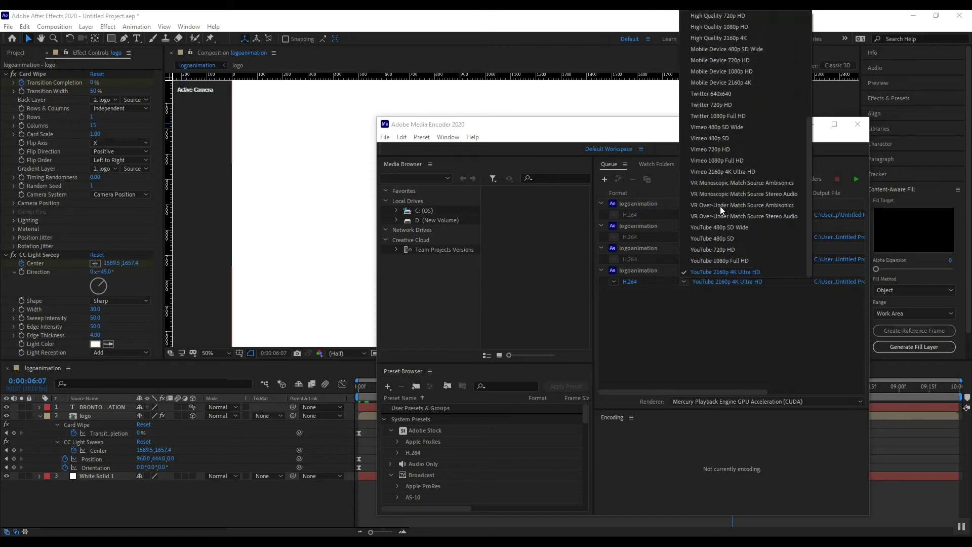
click(724, 260)
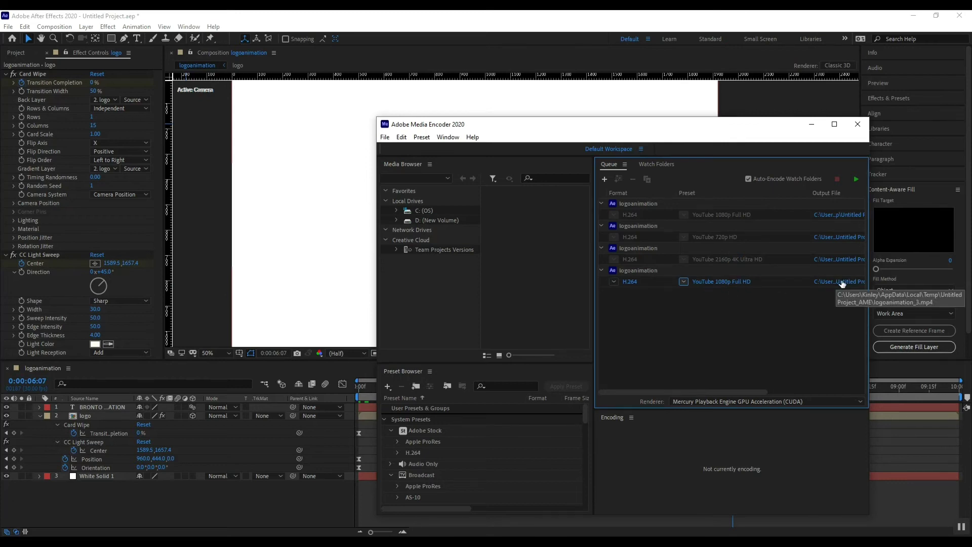
click(855, 181)
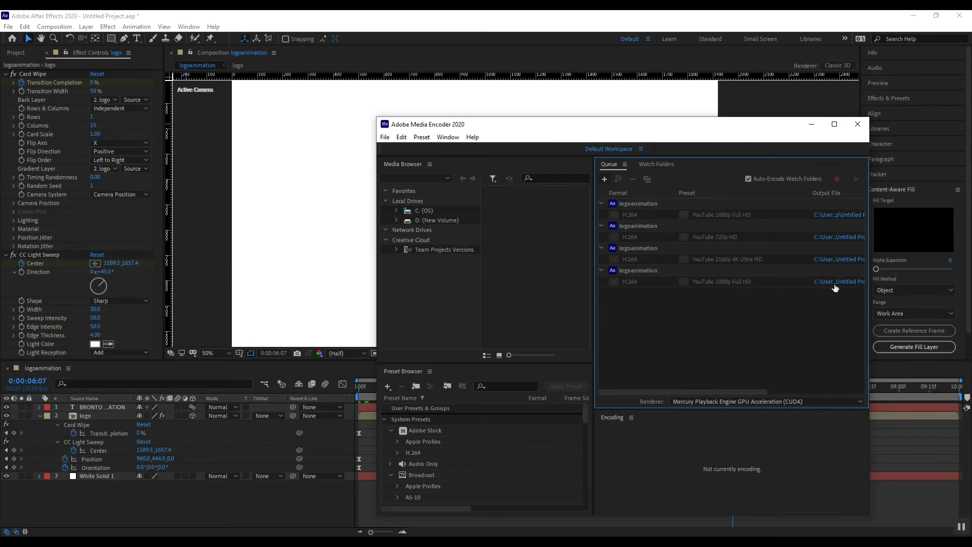
Step: Open the newest queue item's output folder and play the exported logoanimation_3 video, closing the player after viewing
click(835, 283)
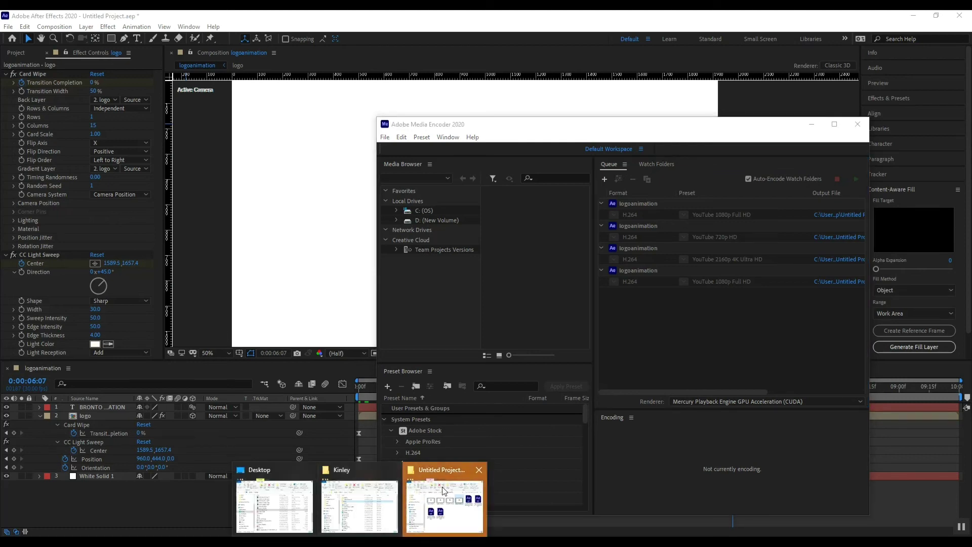
click(457, 495)
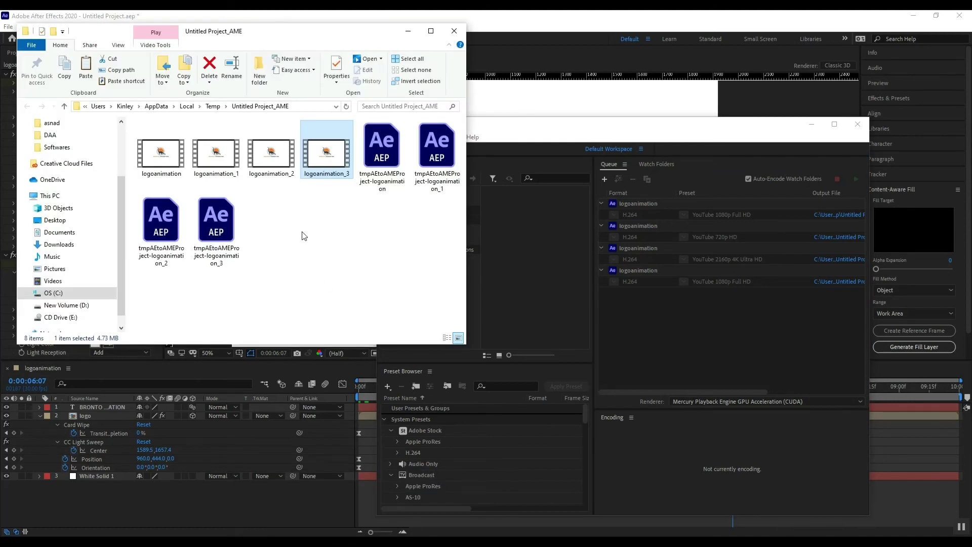
double_click(324, 157)
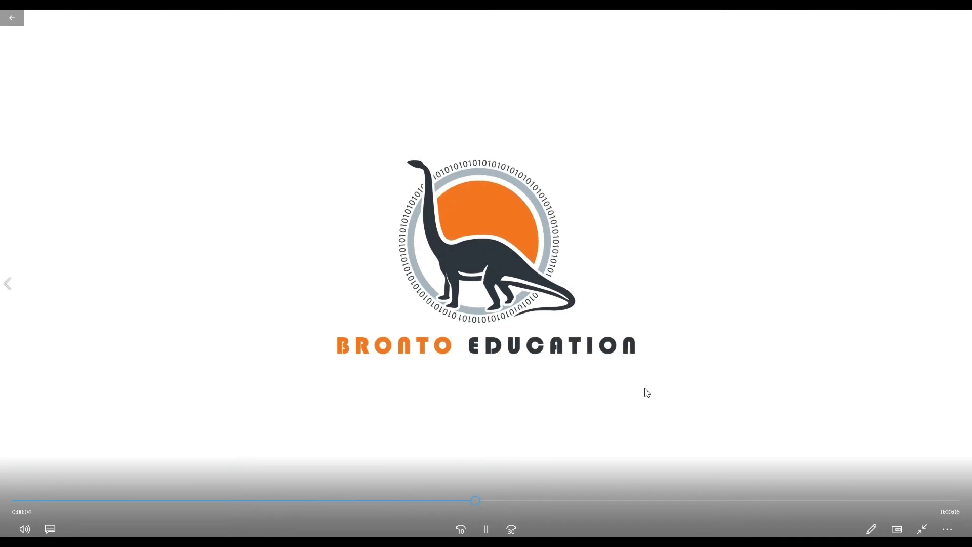
double_click(886, 128)
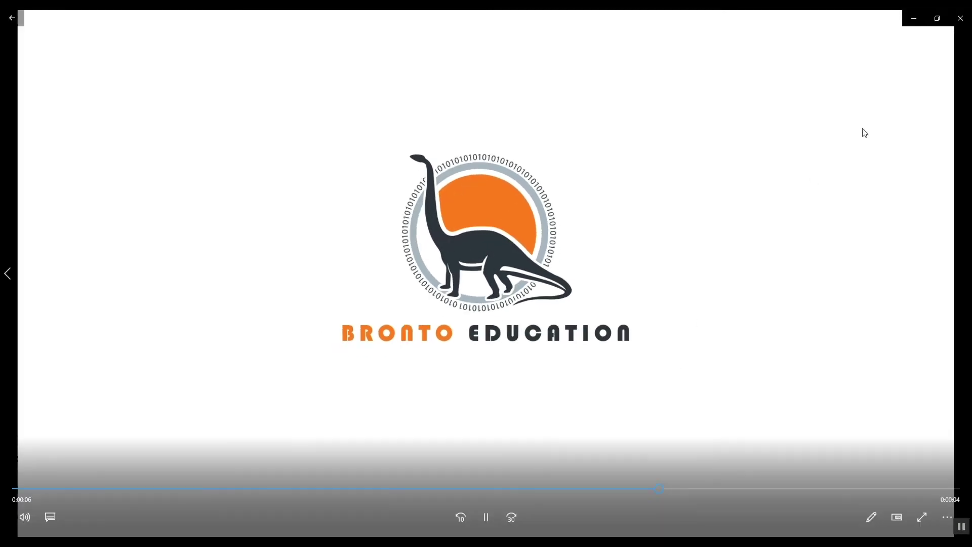
click(961, 18)
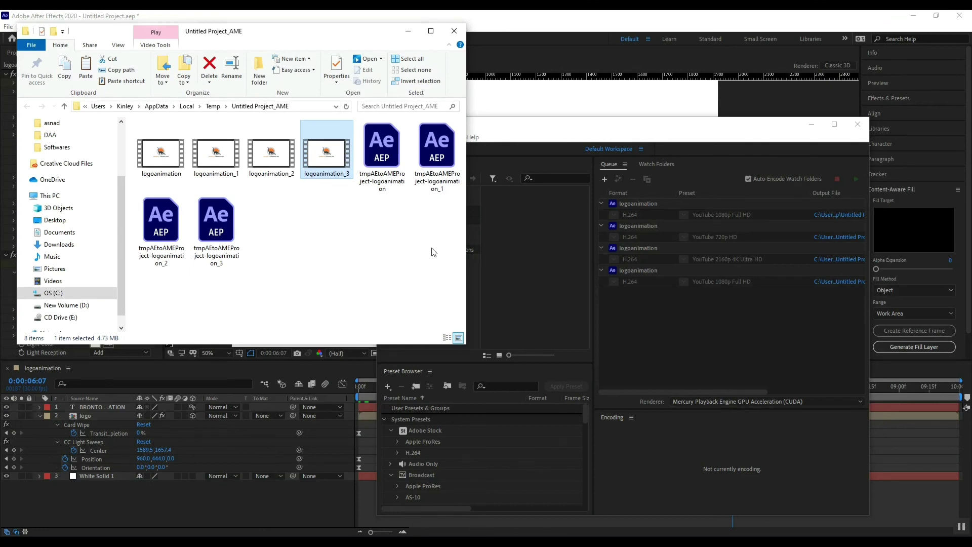
Step: Switch to the Notepad note and add "so that is it" and "thanks for watching" below its text, separated by a blank line
key(alt+Tab)
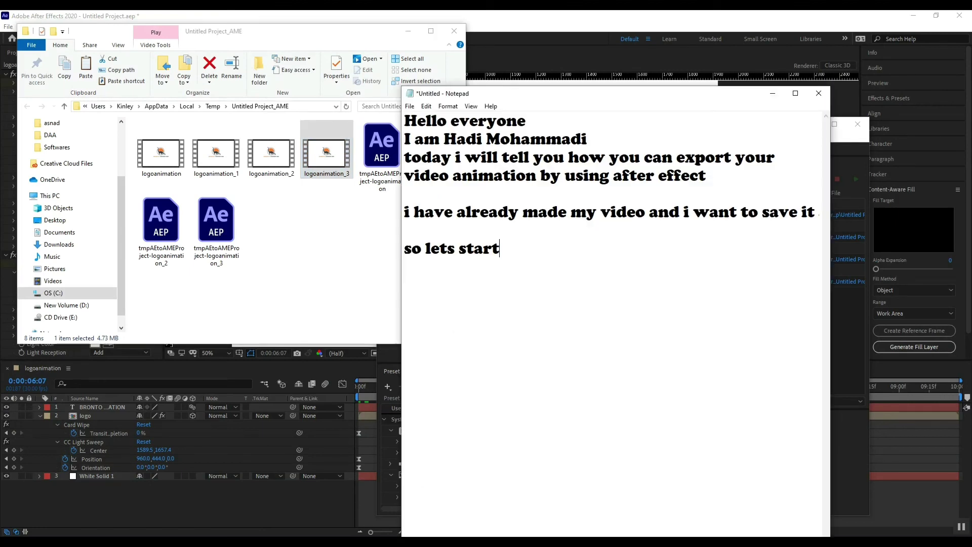
key(Return)
key(Return)
text(so that is it)
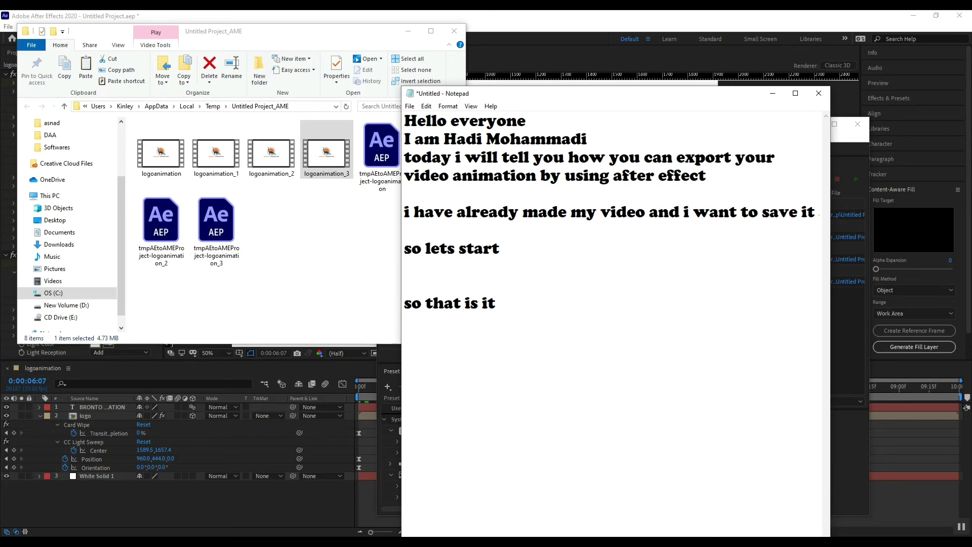
key(Return)
text(thanks )
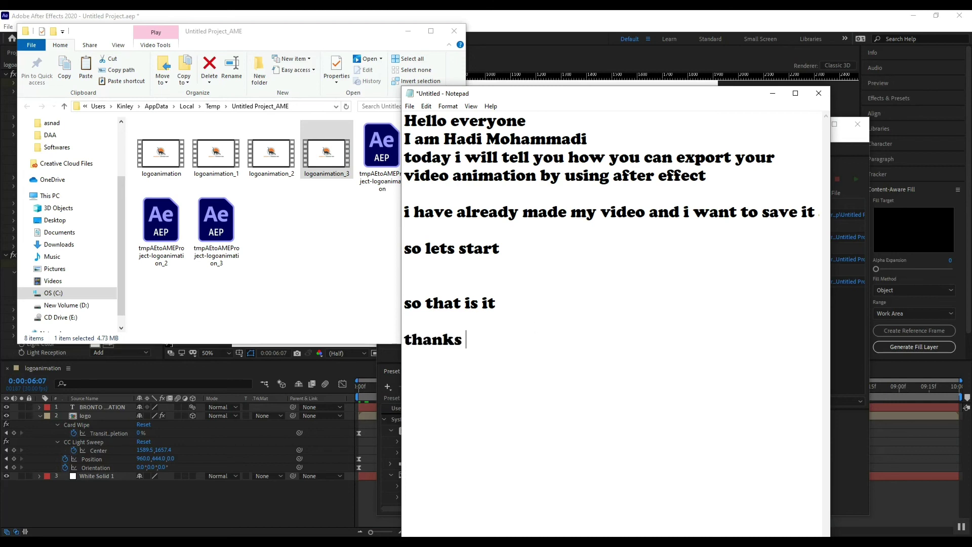
text(for watc)
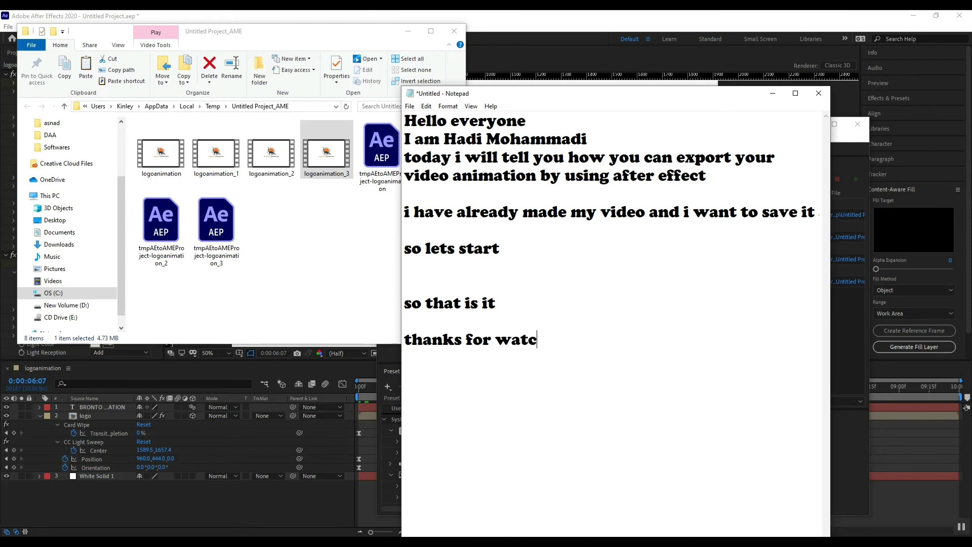
text(hing  ple)
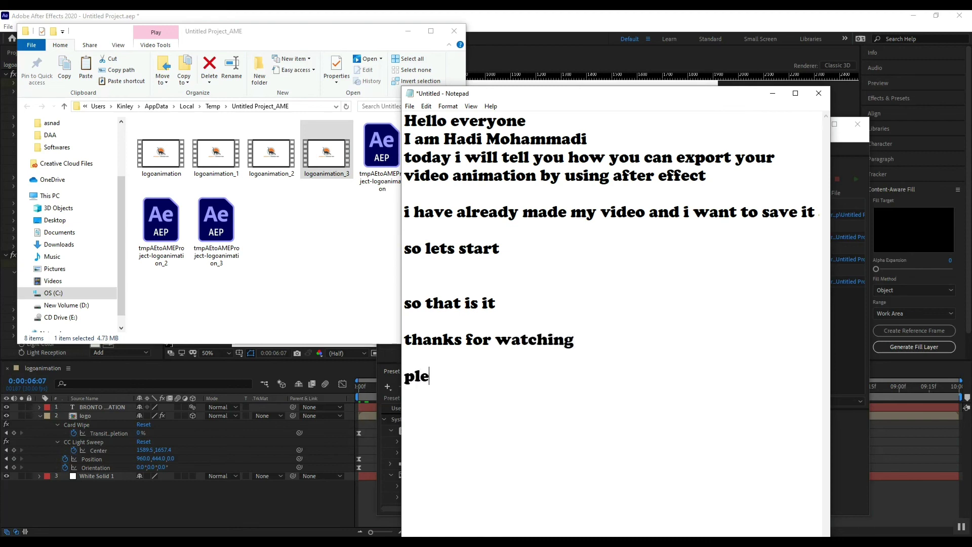
Step: Complete the closing line "please subscribe to our channel and share it with your friends" and add "thanks" after a blank line
text(ase subscr)
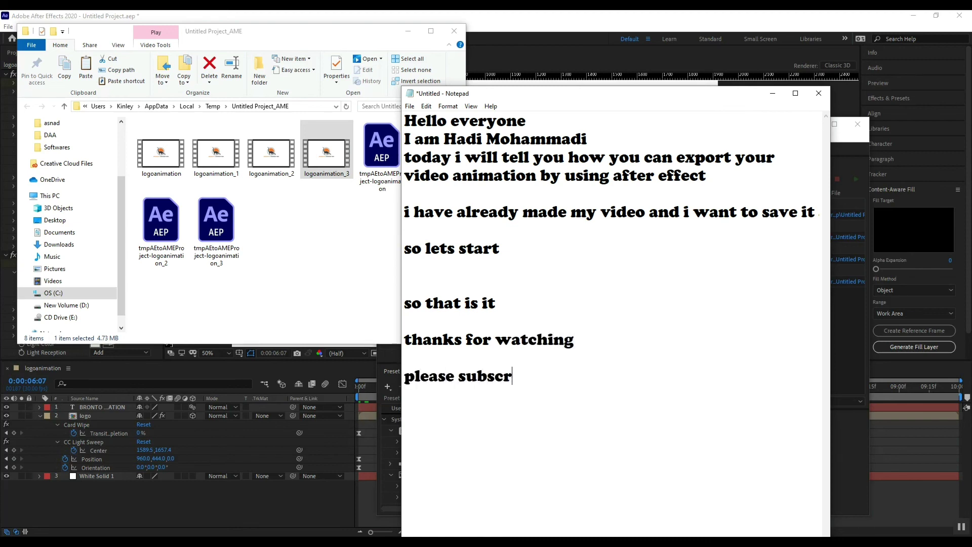
text(ibe to our cha)
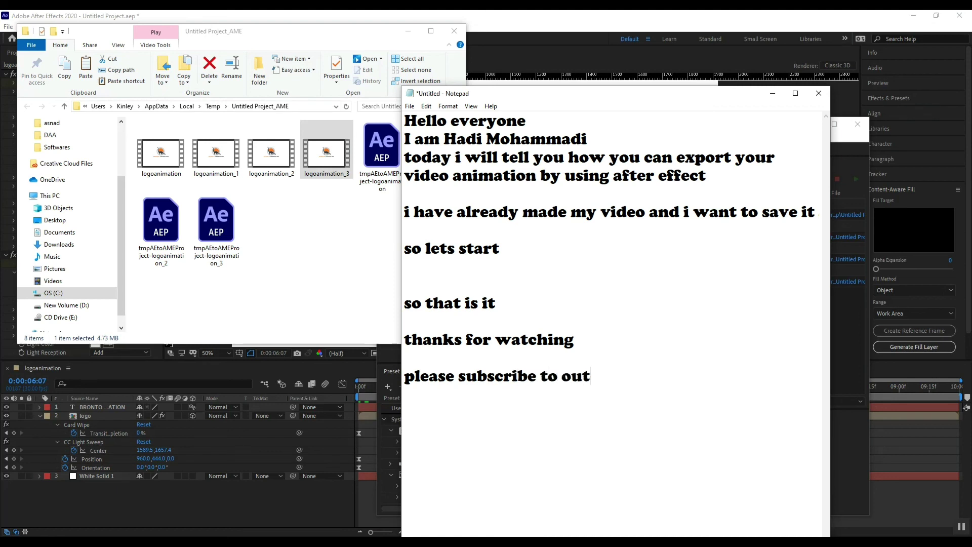
text(nnel and)
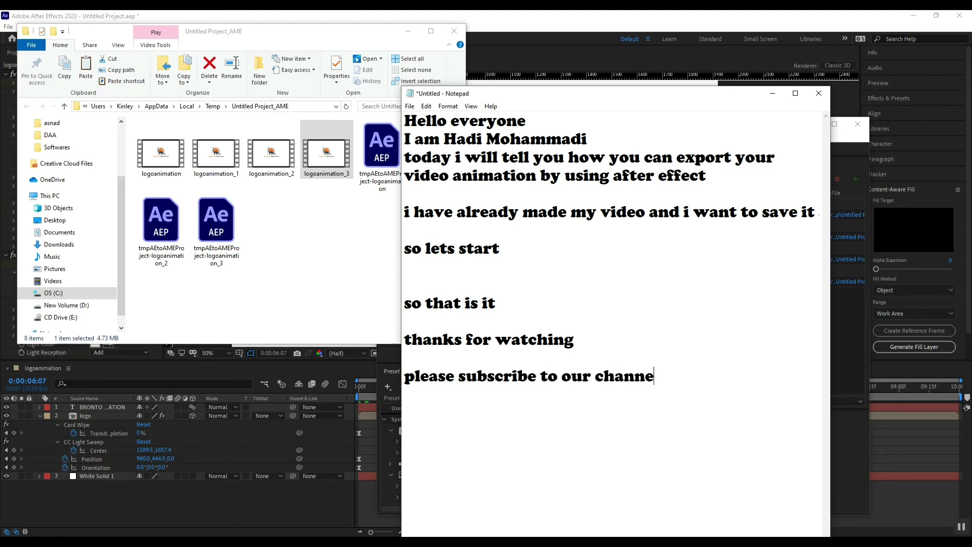
text(re )
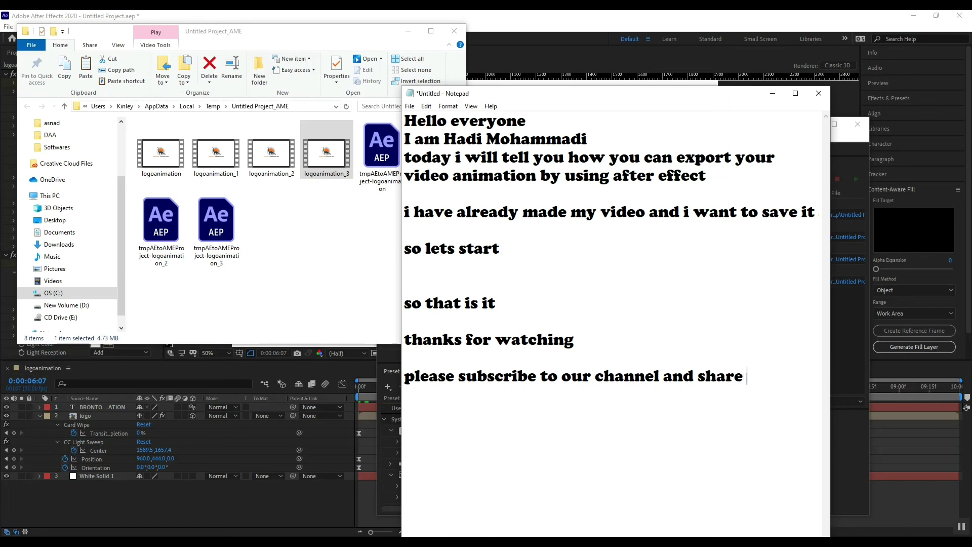
text(it with your friends)
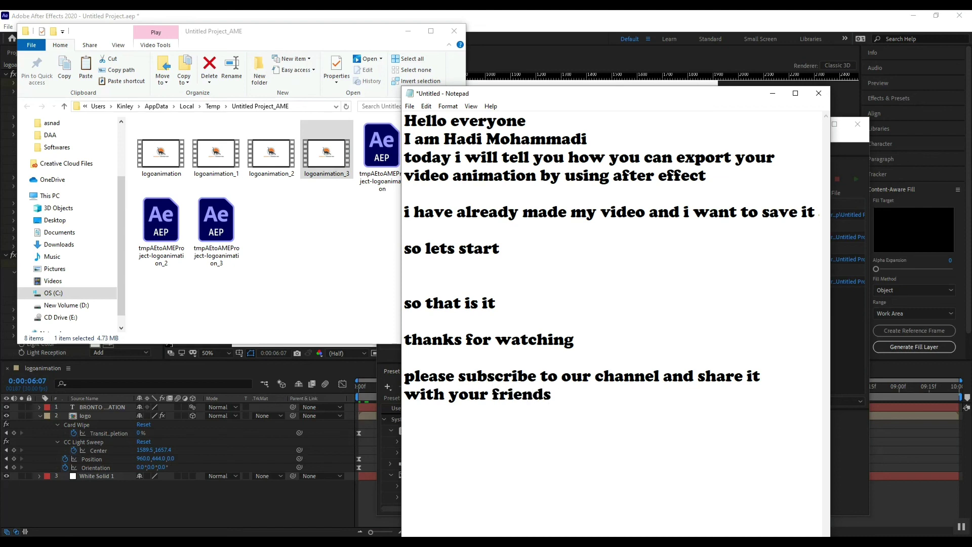
key(Return)
text(thanks)
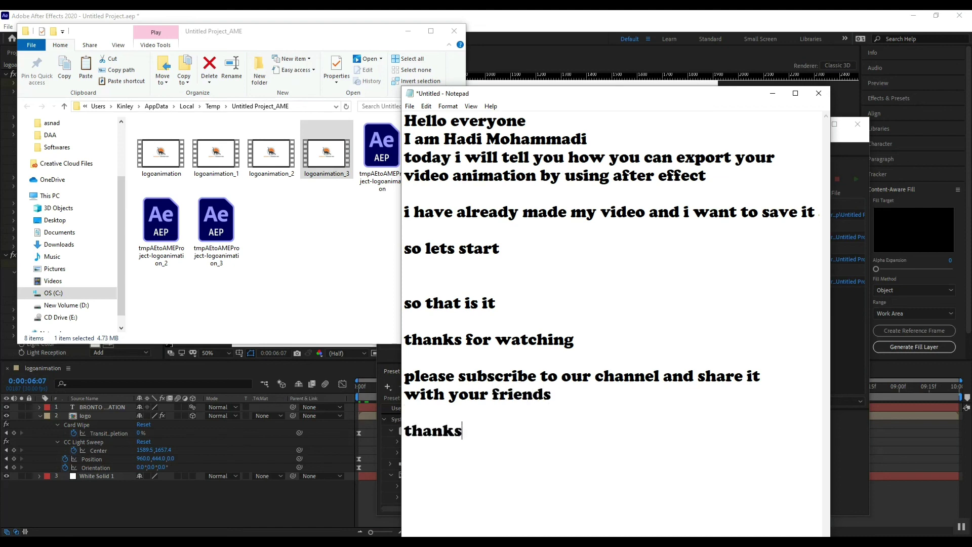